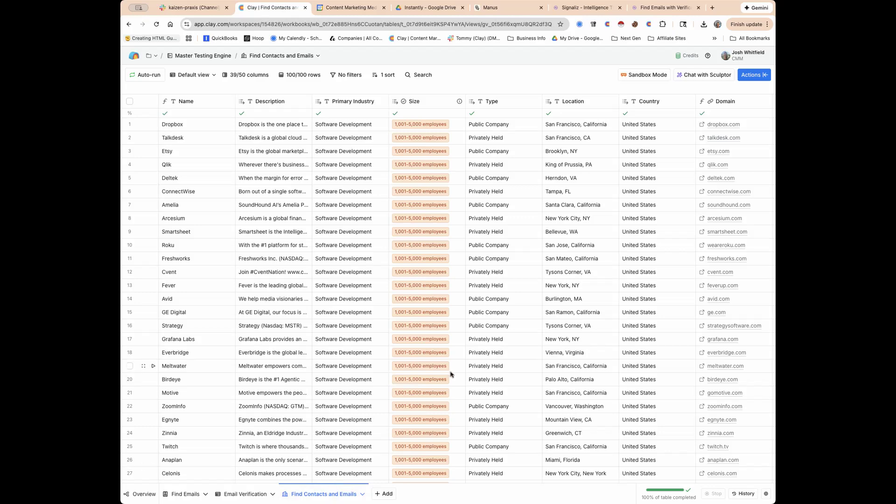
Step: Open the configuration of the Company Signal Enrichment column in the Find Contacts and Emails table
scroll(552, 284, right, 10)
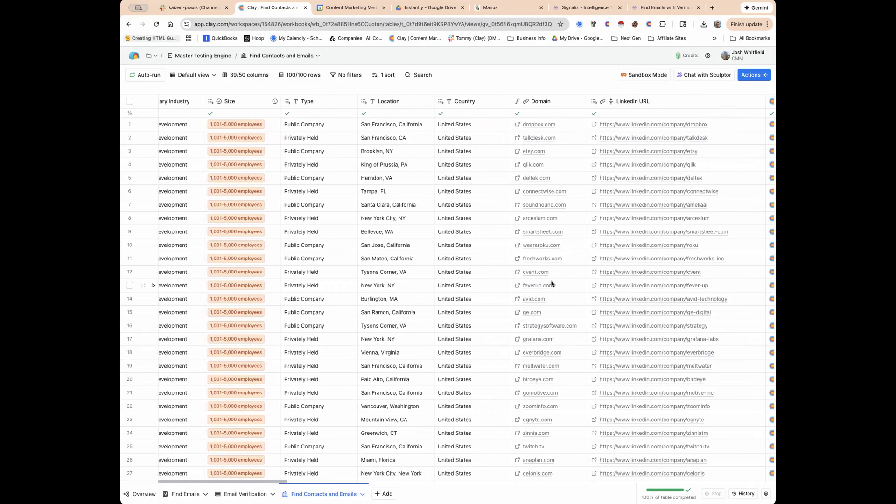
scroll(552, 284, right, 5)
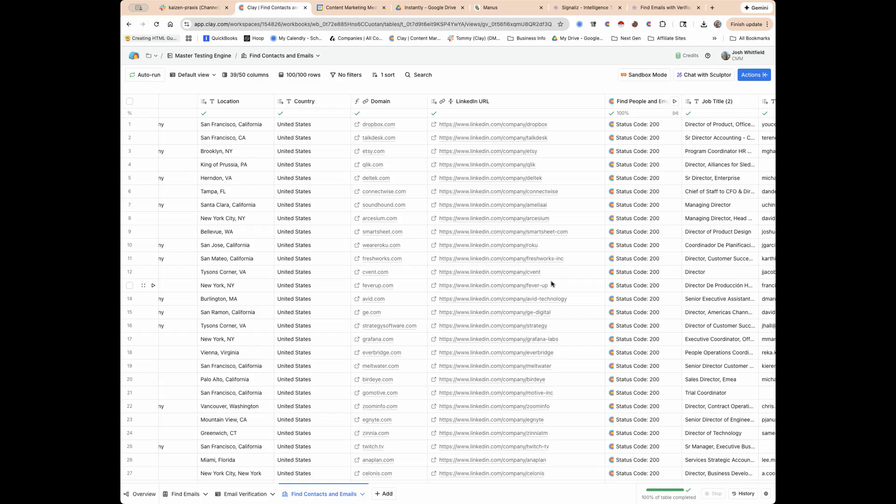
scroll(552, 284, right, 20)
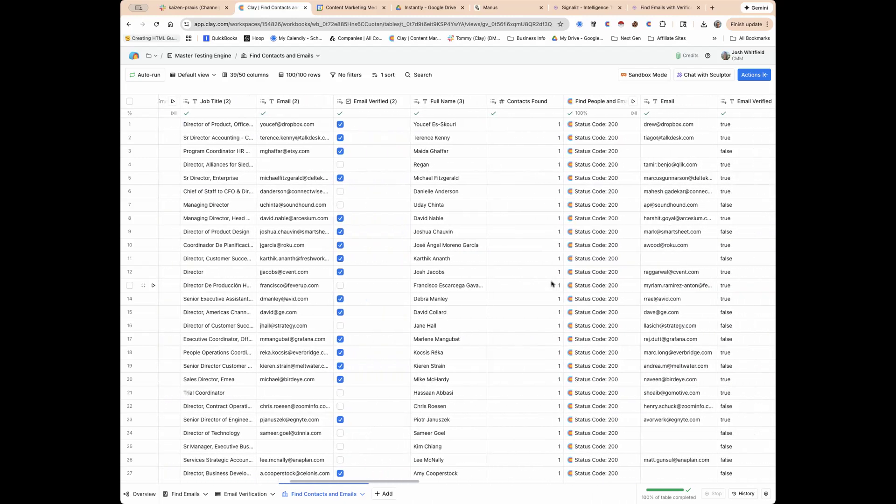
scroll(552, 284, right, 20)
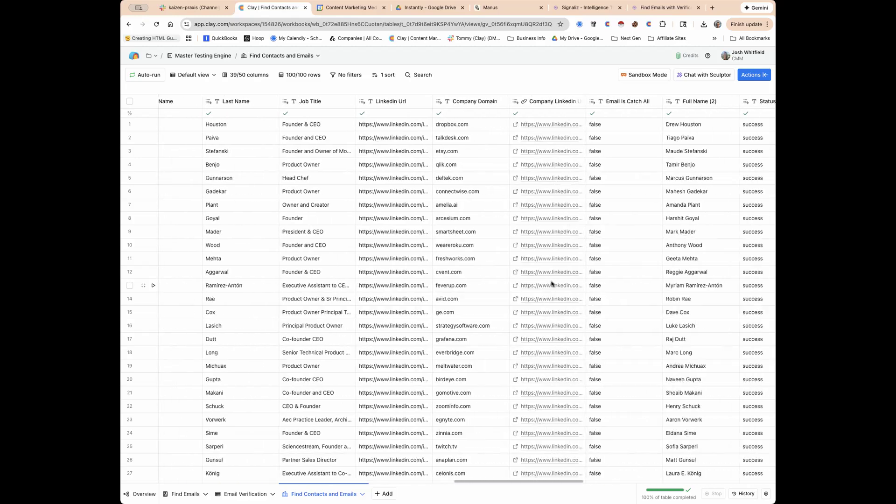
scroll(552, 285, right, 20)
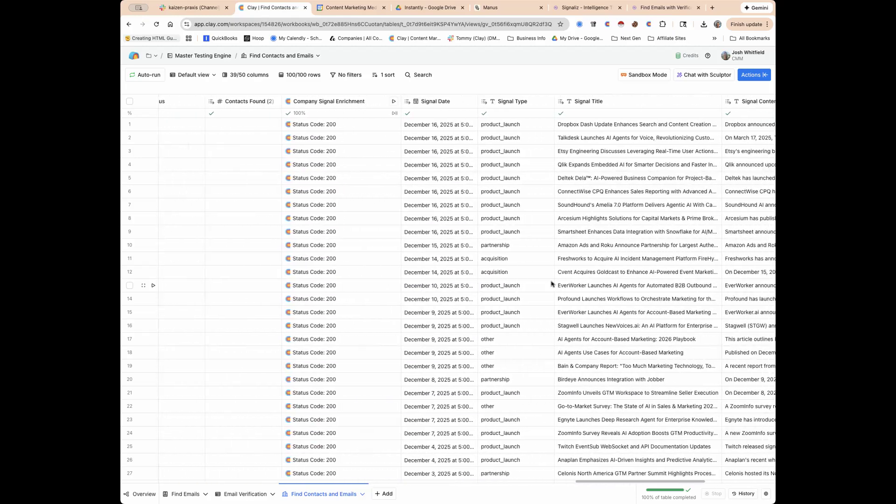
scroll(552, 285, right, 2)
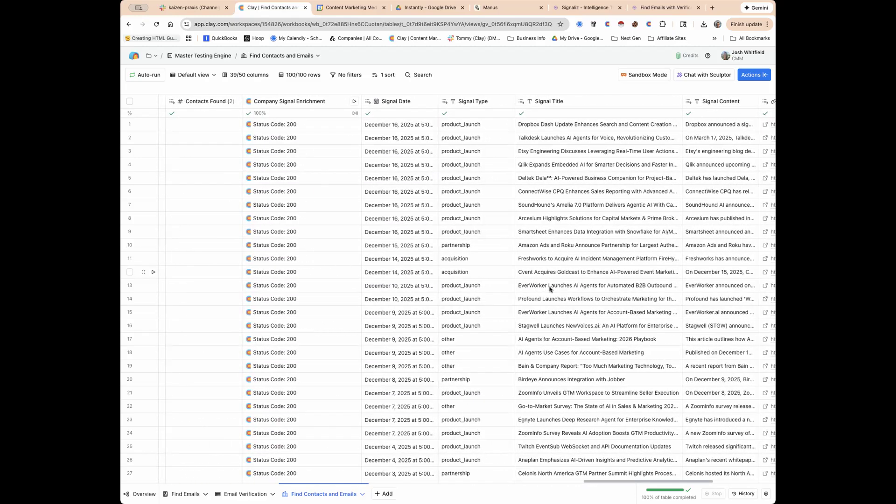
click(274, 102)
click(276, 133)
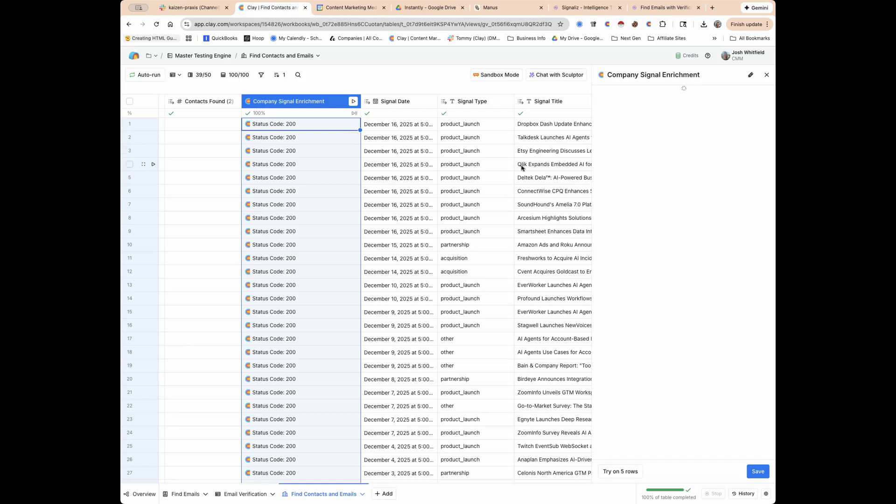
Step: Review the enrichment's endpoint URL and request body in the column mapping, and close the configuration
scroll(663, 187, down, 5)
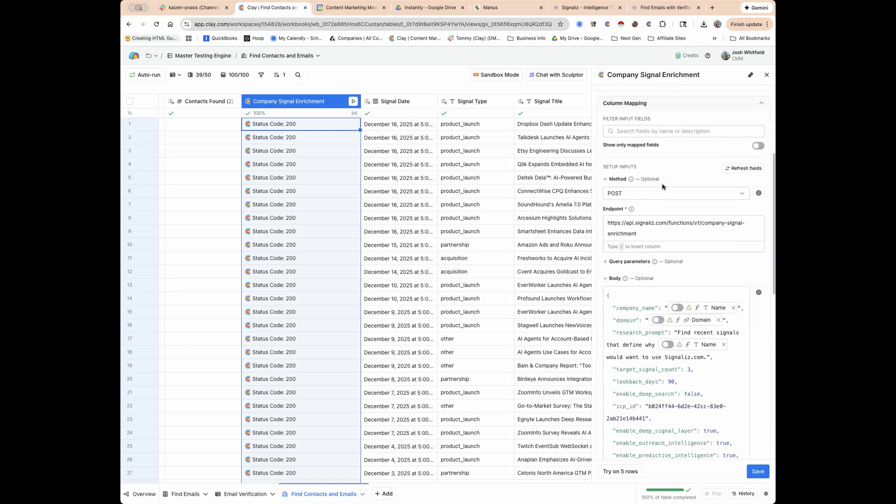
drag(660, 233, 605, 221)
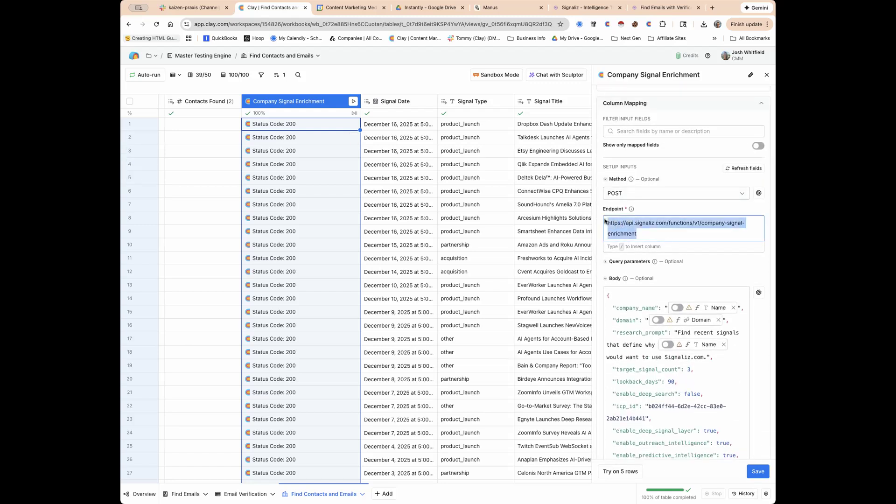
scroll(700, 247, down, 3)
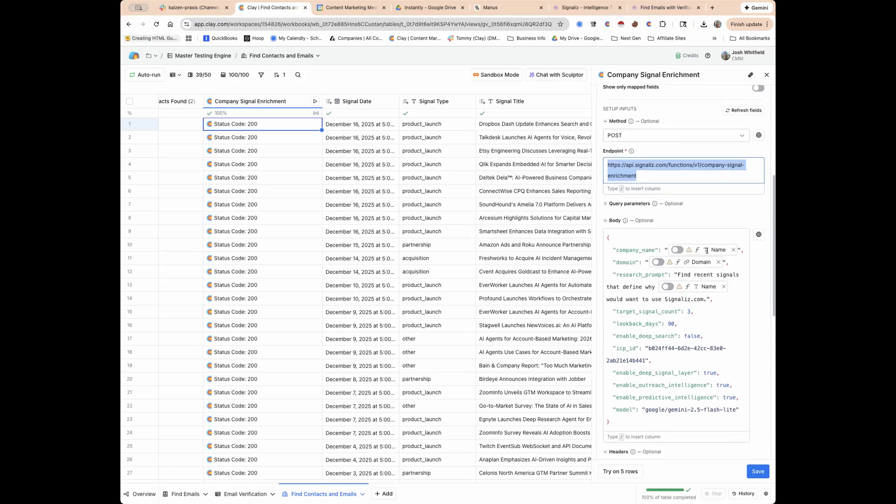
mouse_move(708, 251)
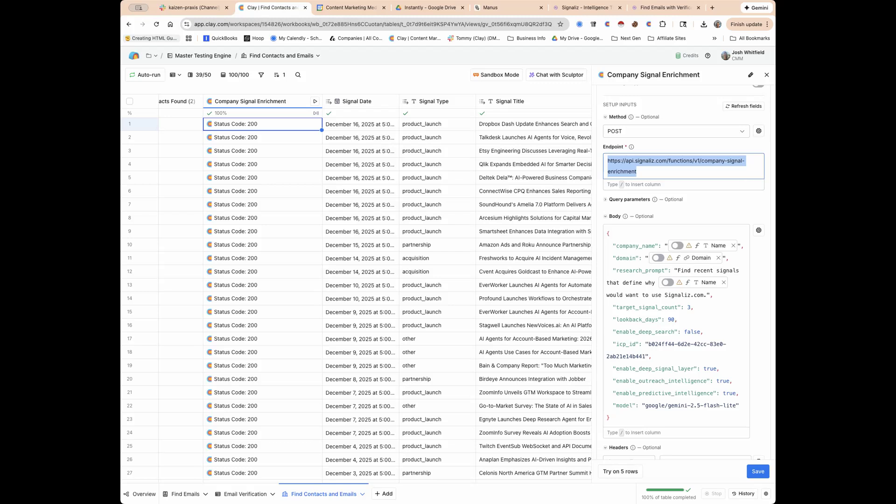
click(767, 74)
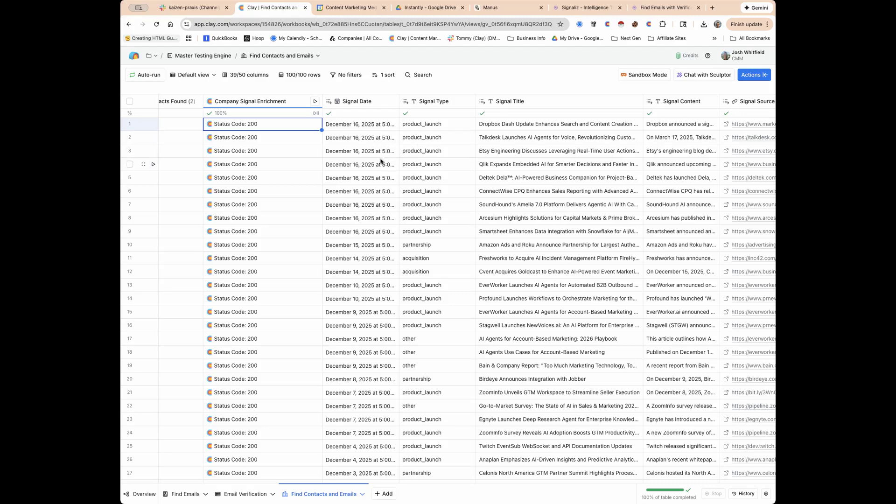
Step: Look through the table rows to review the signal dates, types and titles, and return to the first row
scroll(380, 162, down, 10)
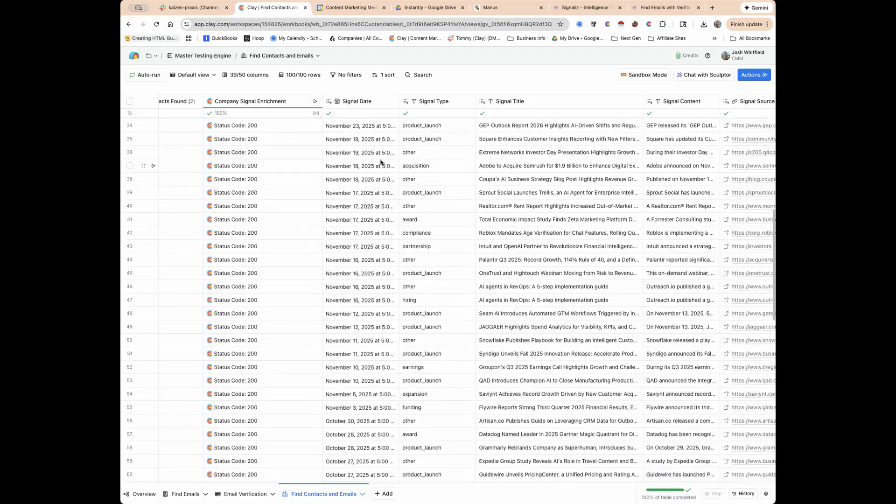
scroll(380, 162, down, 7)
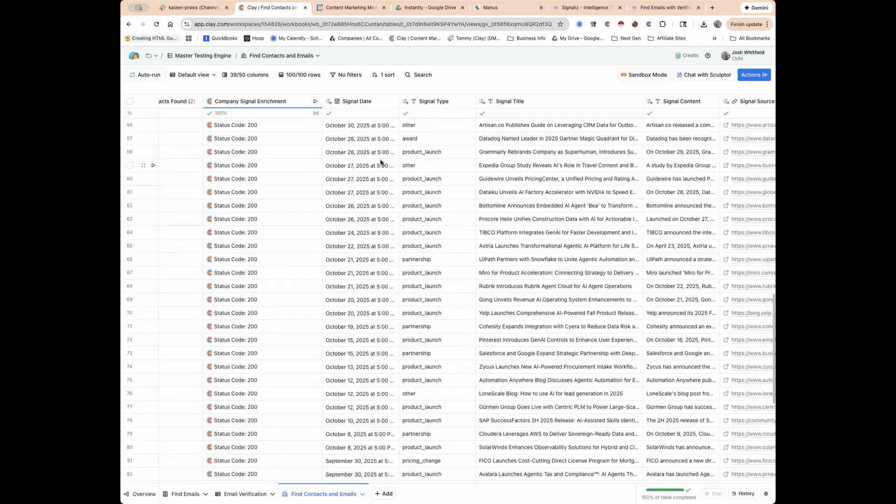
scroll(380, 162, up, 15)
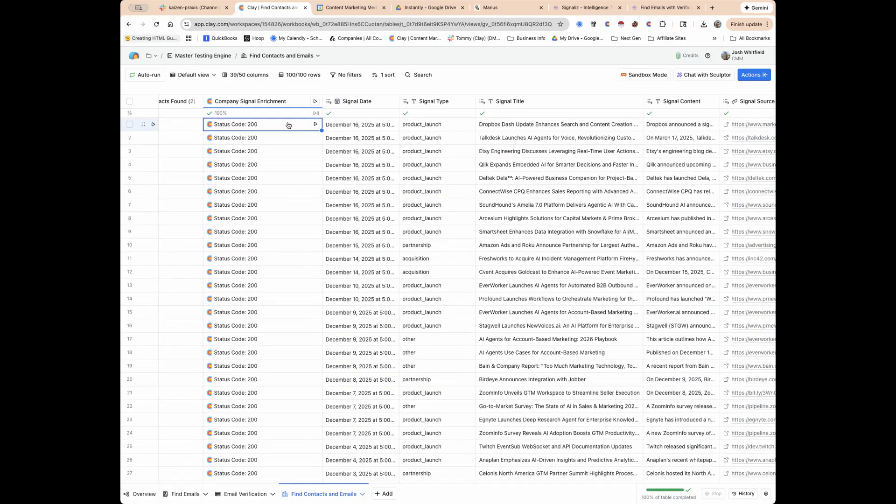
Step: Open the first row's Company Signal Enrichment result and examine its Pricing details and the first entry under Signals
click(287, 125)
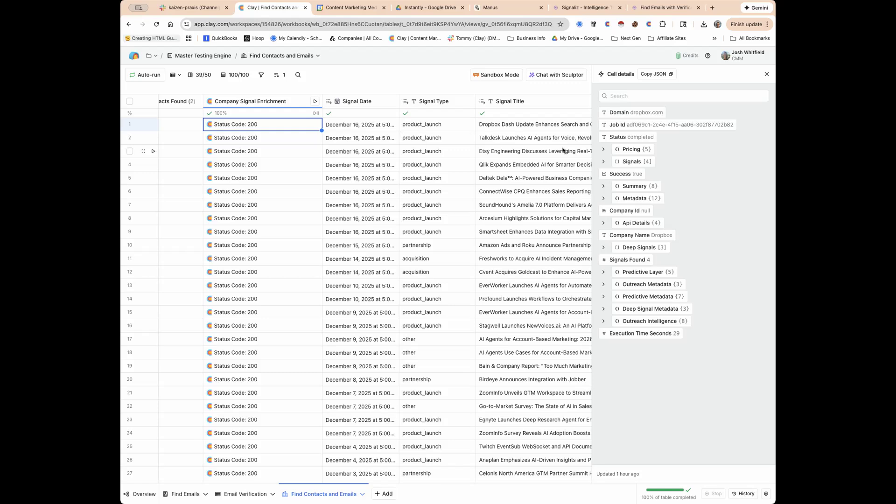
click(604, 150)
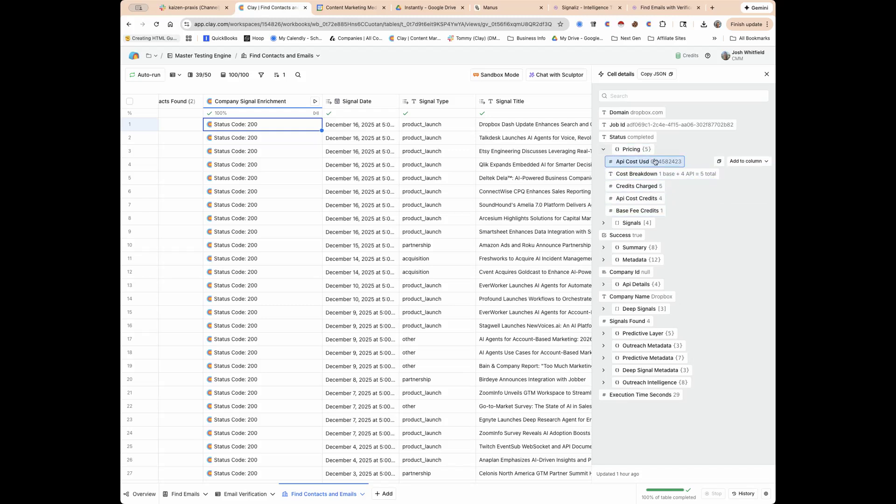
click(603, 223)
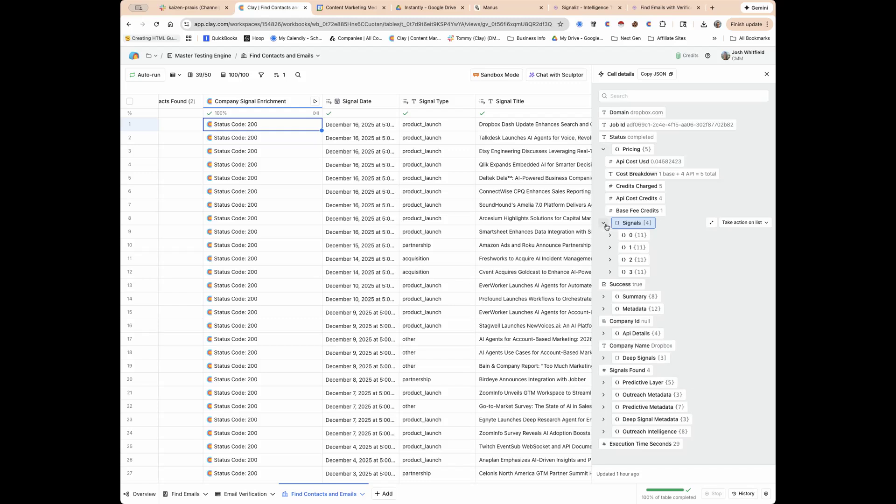
click(607, 235)
scroll(699, 240, down, 2)
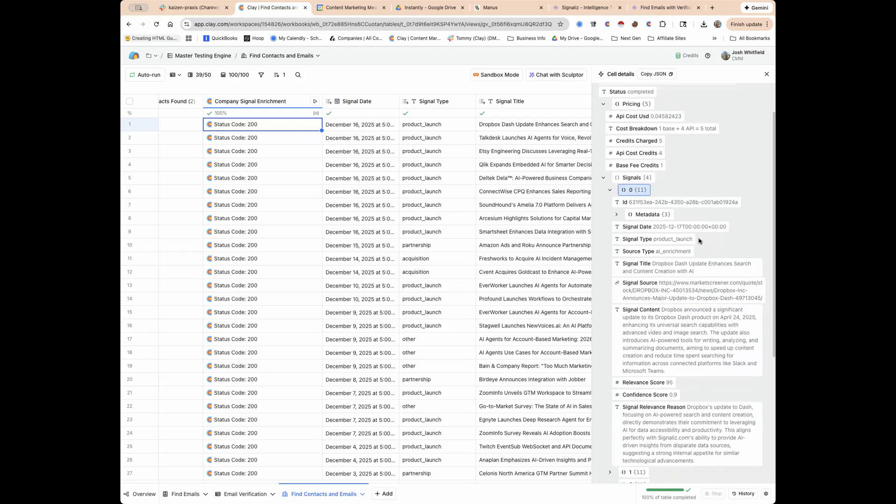
scroll(698, 240, down, 1)
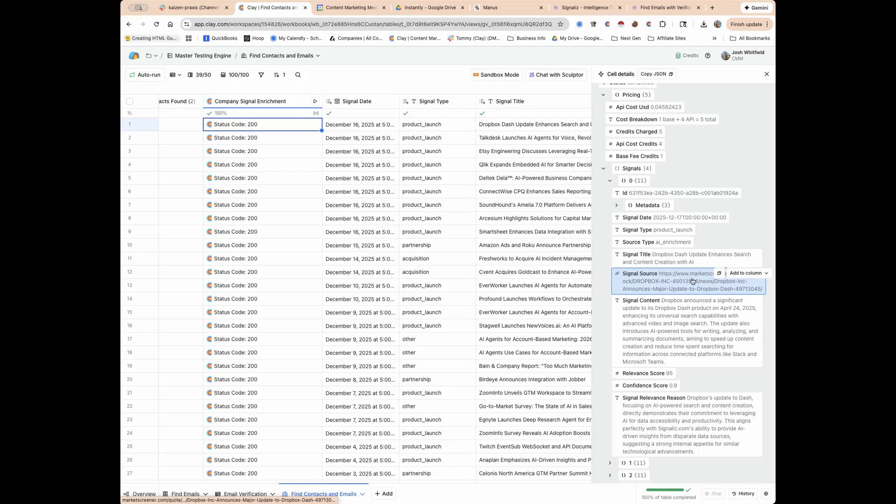
scroll(692, 281, down, 5)
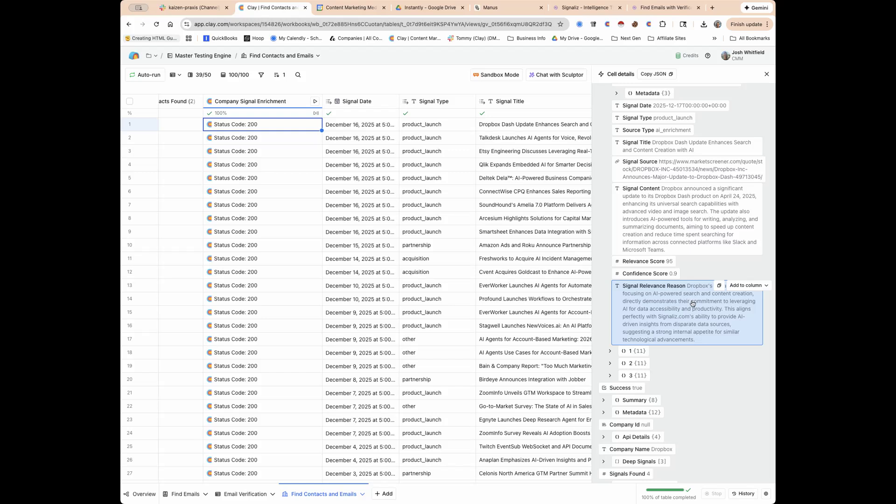
scroll(693, 304, down, 1)
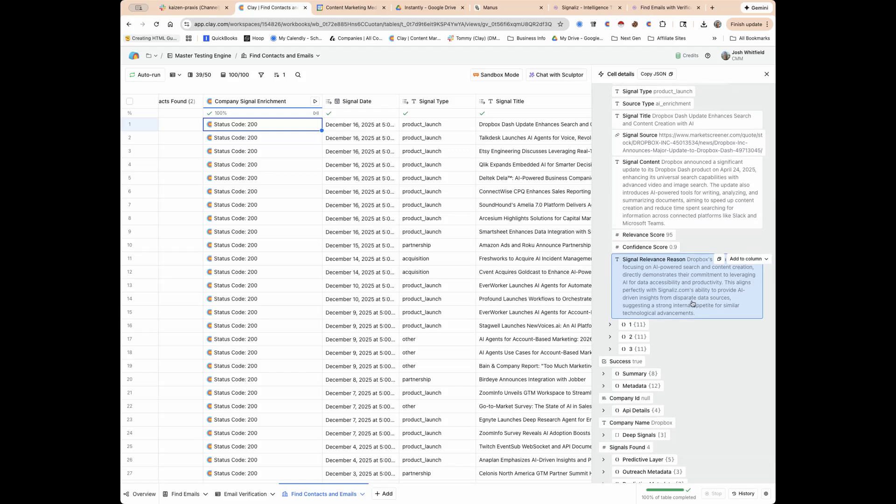
scroll(692, 304, down, 2)
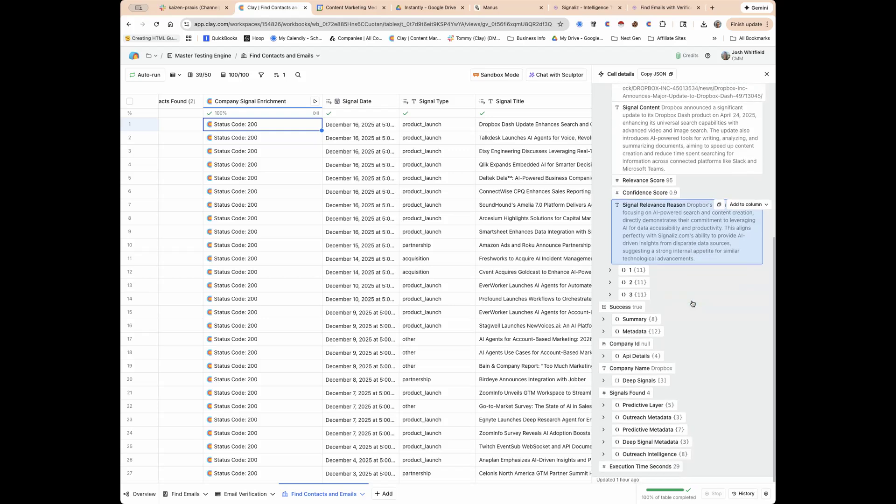
Step: Expand the first Deep Signals entry and its Cheap Observable Clues list to read them
click(609, 379)
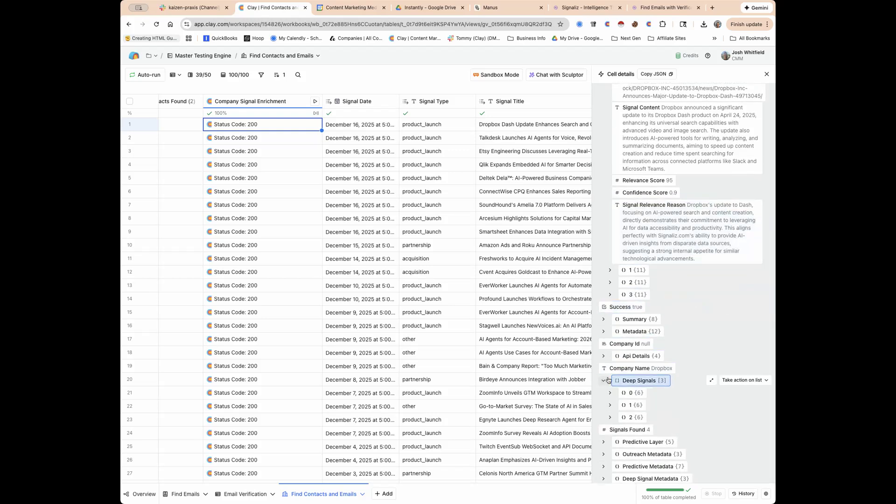
click(611, 392)
scroll(692, 379, down, 5)
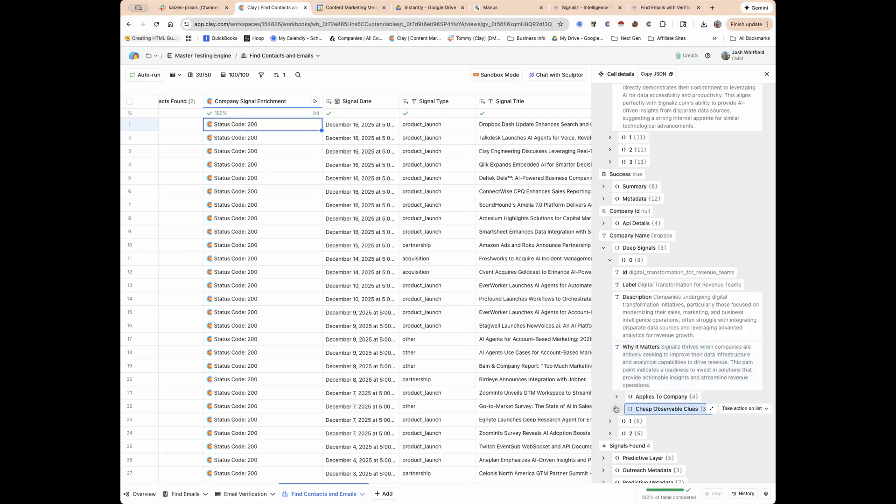
click(642, 408)
scroll(642, 389, down, 2)
scroll(642, 388, down, 4)
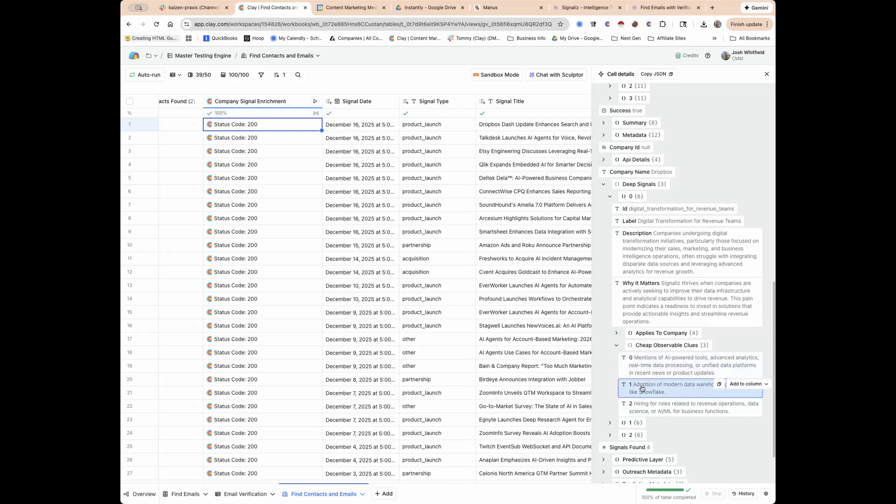
Step: Expand the Predictive Layer and read the first Need Predictions entry, including its root cause and recommended pitch
click(621, 405)
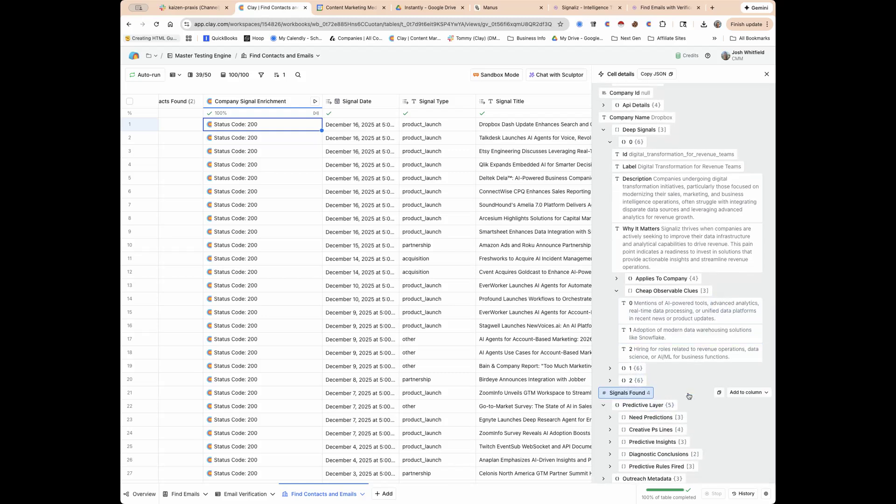
scroll(621, 388, down, 3)
click(611, 357)
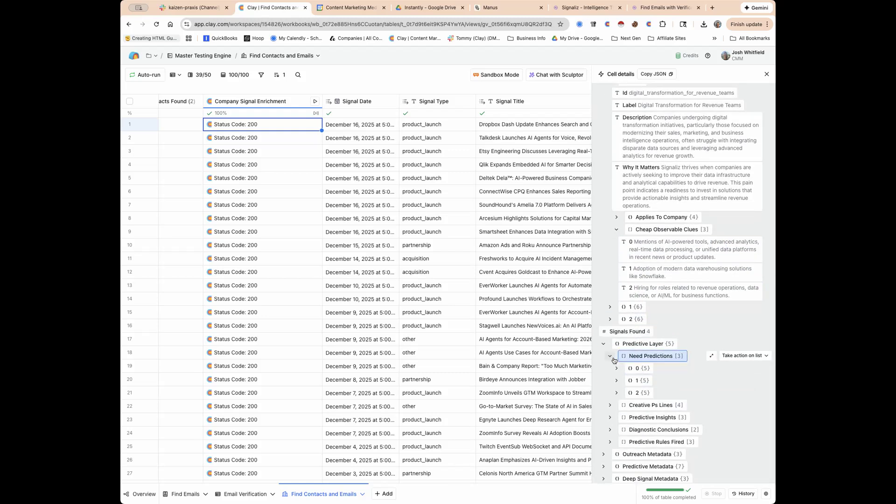
click(617, 367)
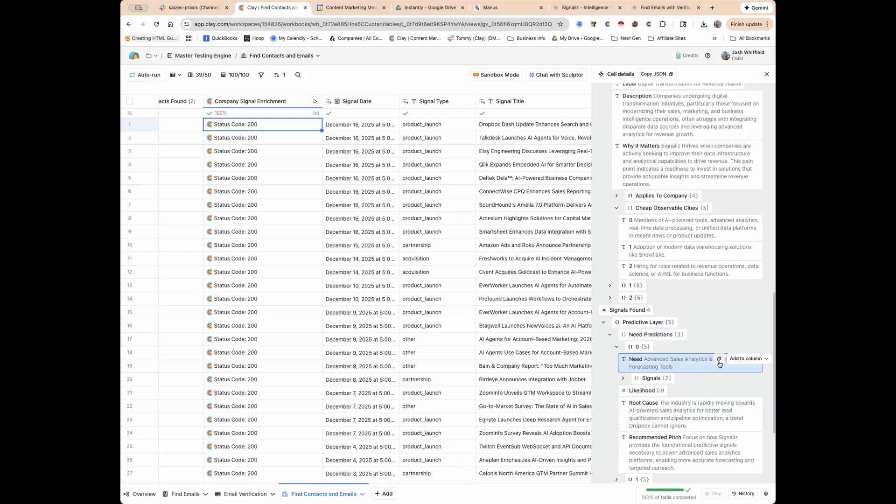
scroll(718, 363, down, 5)
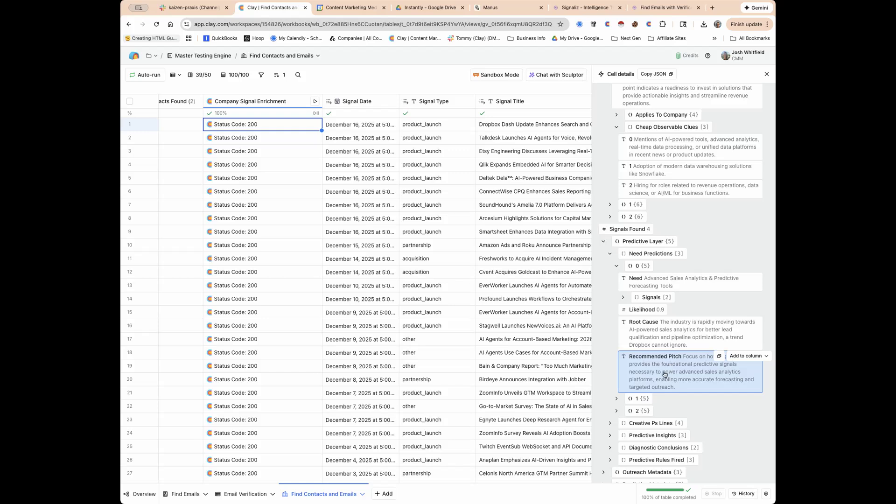
Step: Read the first Creative Ps Lines entry and expand the Predictive Insights list
click(610, 423)
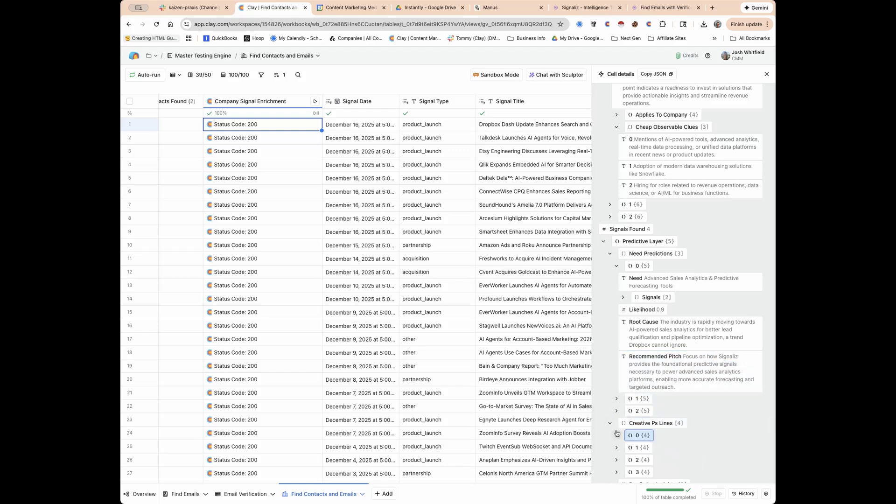
click(616, 434)
scroll(644, 397, down, 5)
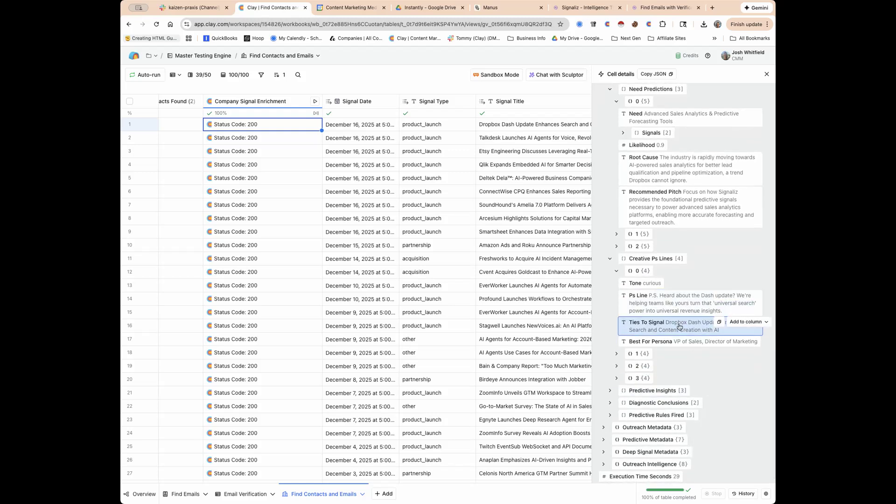
click(609, 390)
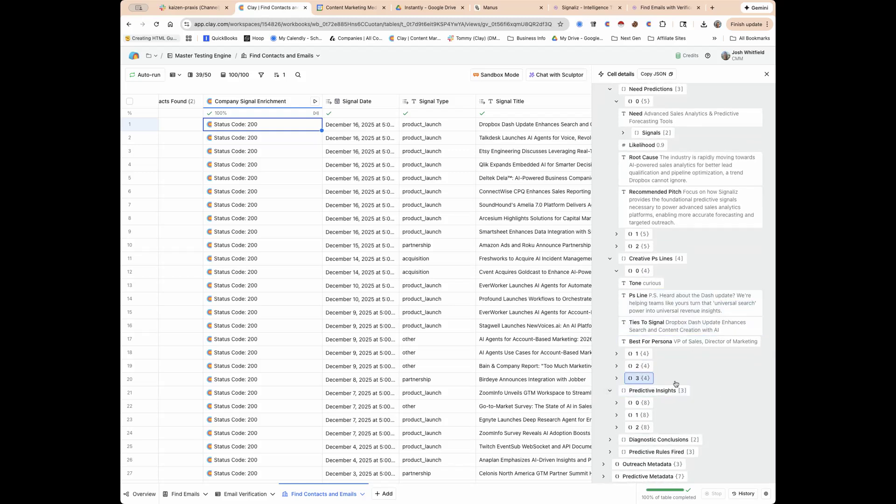
Step: Close the cell details and view the table's remaining signal columns through Relevance Score
mouse_move(754, 87)
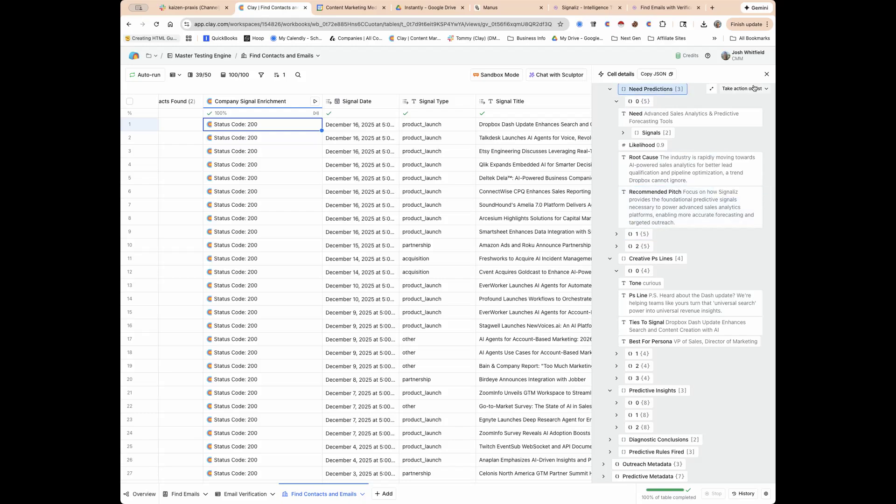
click(766, 74)
scroll(543, 157, right, 10)
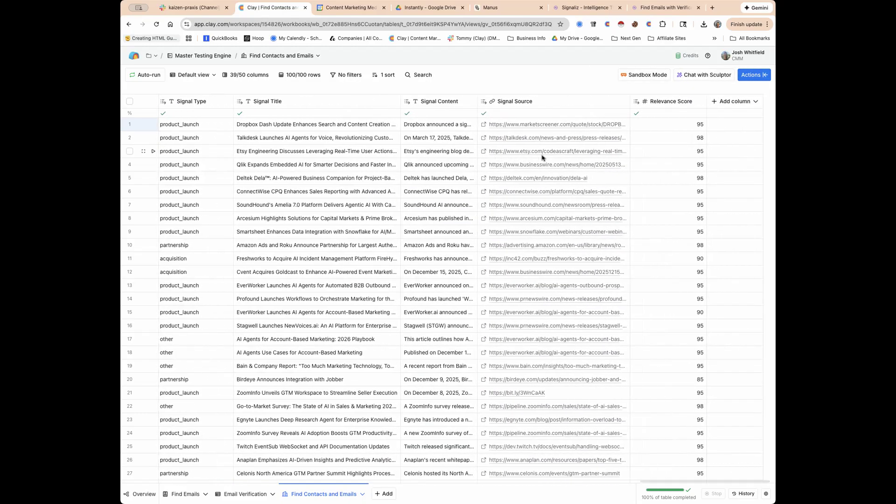
Step: Inspect the Pricing details in the Company Signal Enrichment results of rows 22 and 23, and close the cell details
scroll(542, 157, left, 9)
scroll(542, 158, left, 5)
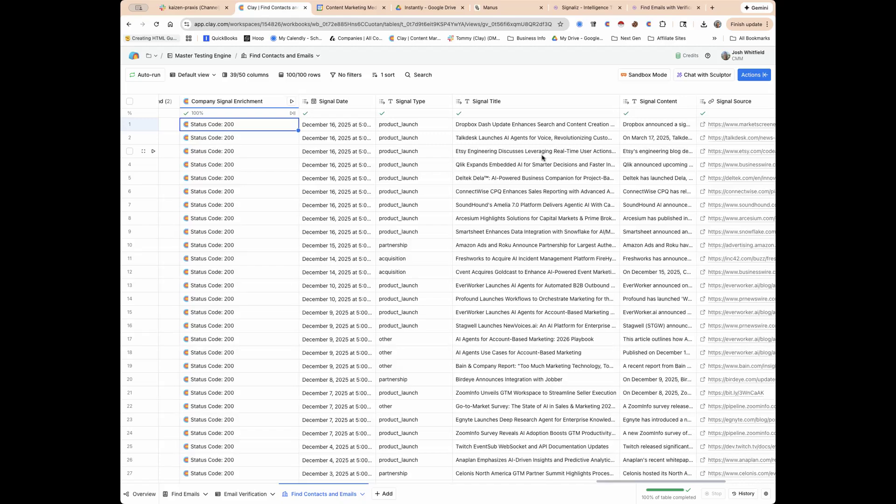
scroll(542, 158, down, 10)
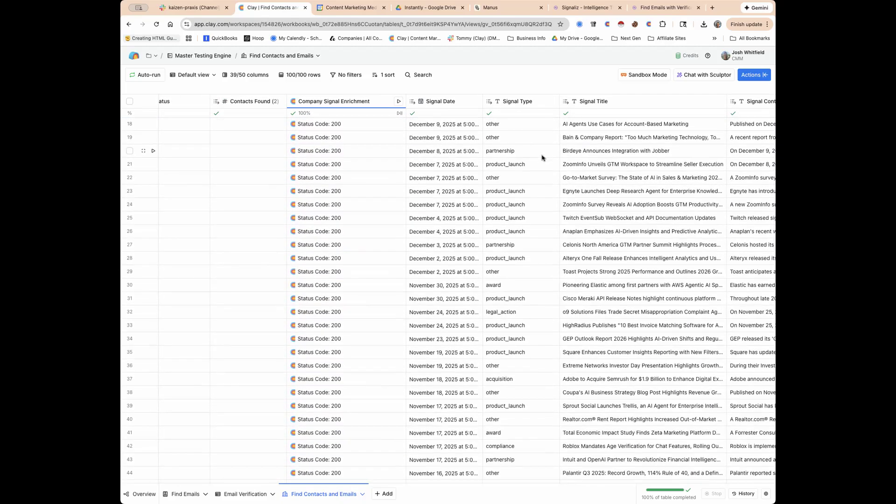
click(339, 181)
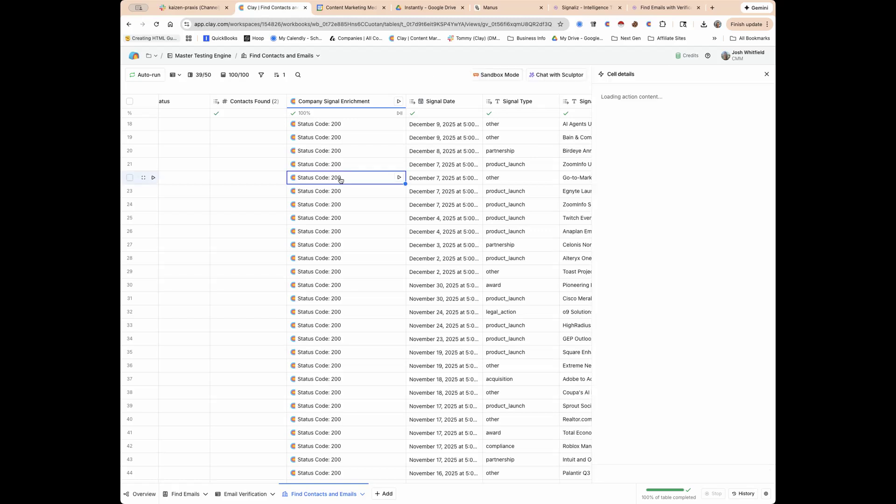
click(604, 149)
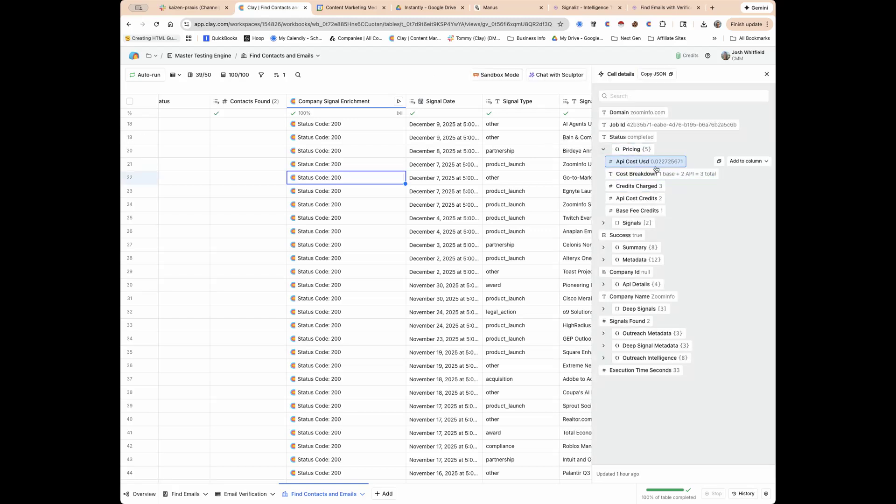
click(364, 193)
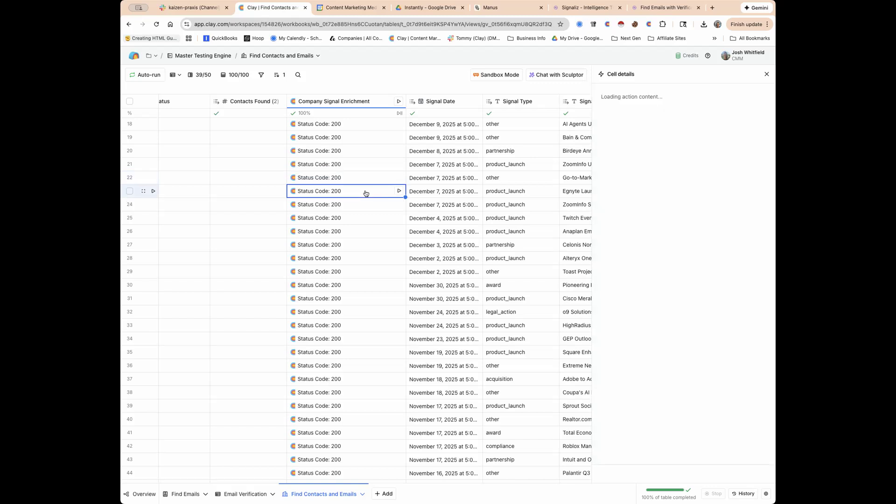
click(604, 150)
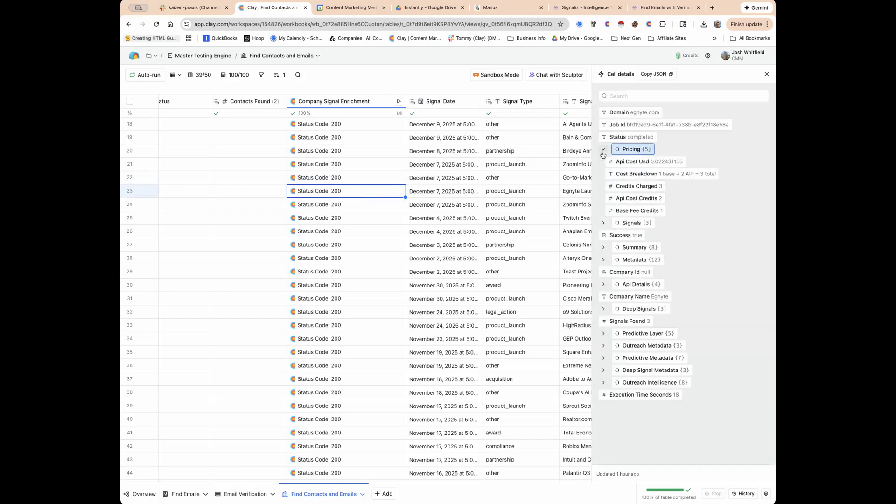
click(767, 73)
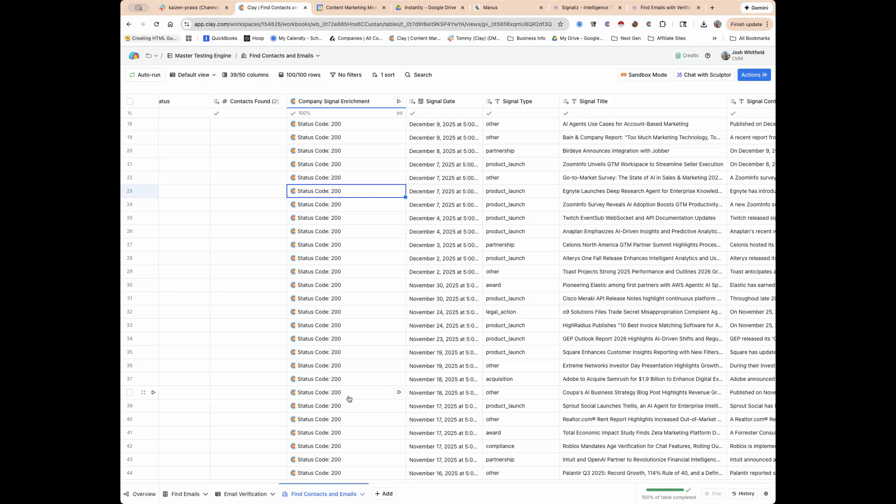
Step: Switch to the Find Emails table and open the first row's email find and verify result
click(190, 498)
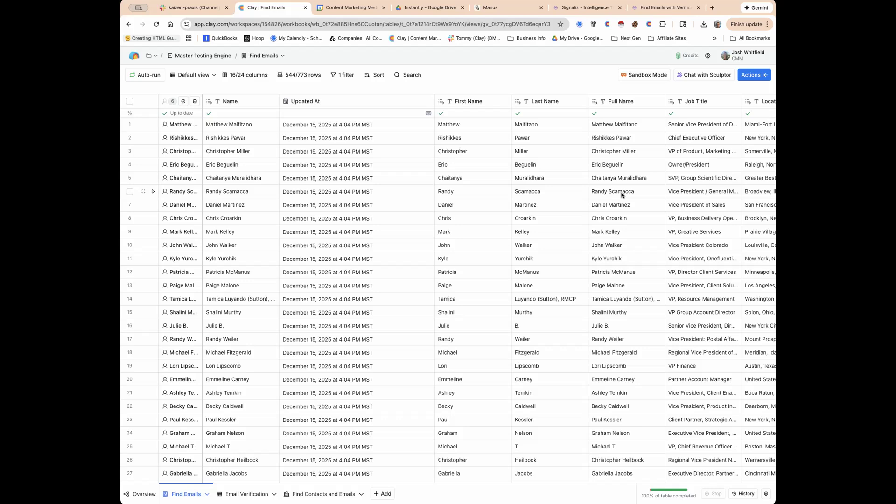
scroll(602, 177, right, 5)
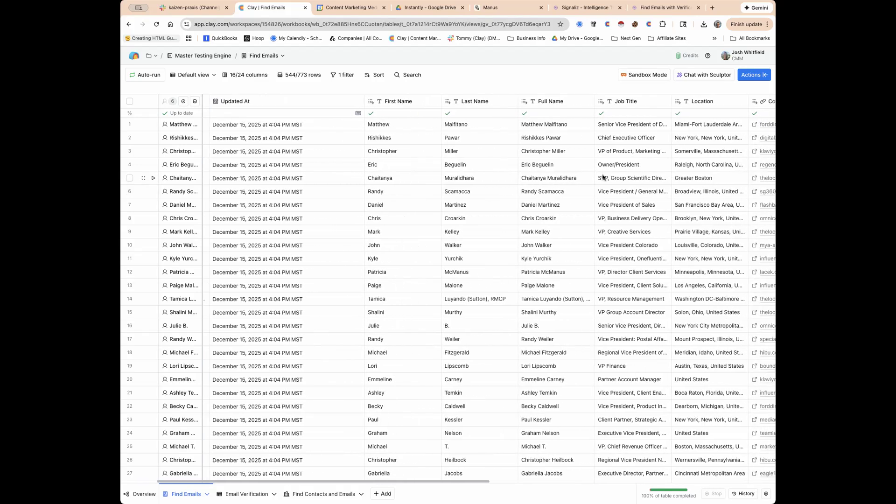
scroll(602, 178, right, 4)
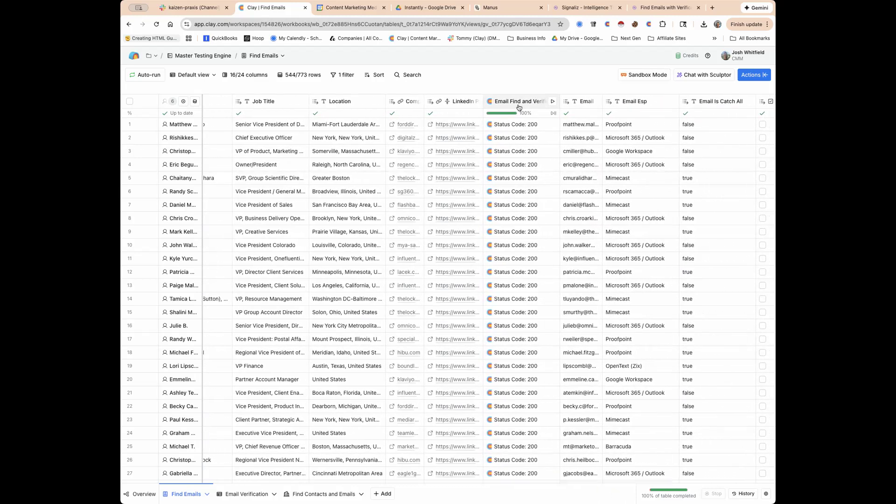
click(521, 125)
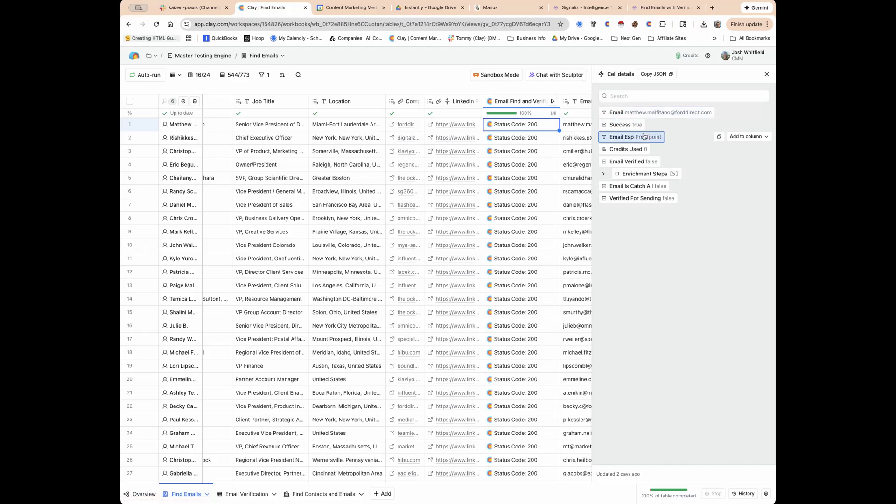
Step: Expand Enrichment Steps and entry 0, and check the Result of the primary email lookup
click(604, 173)
click(609, 187)
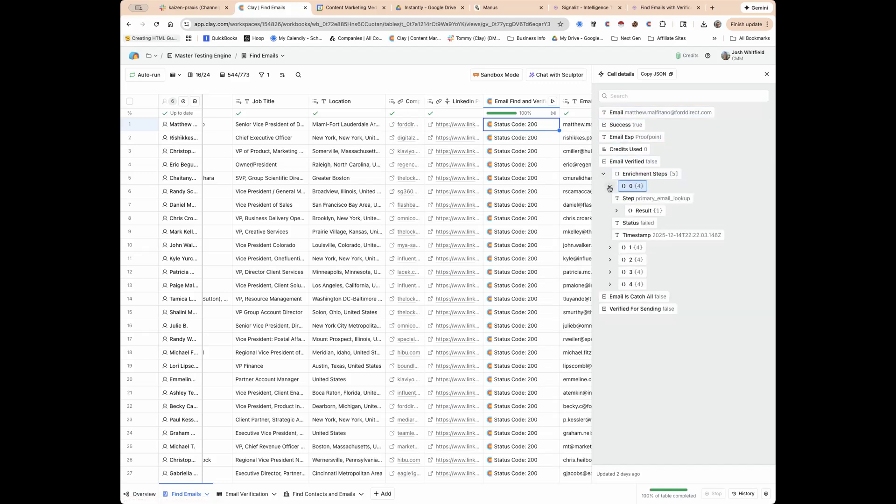
click(617, 210)
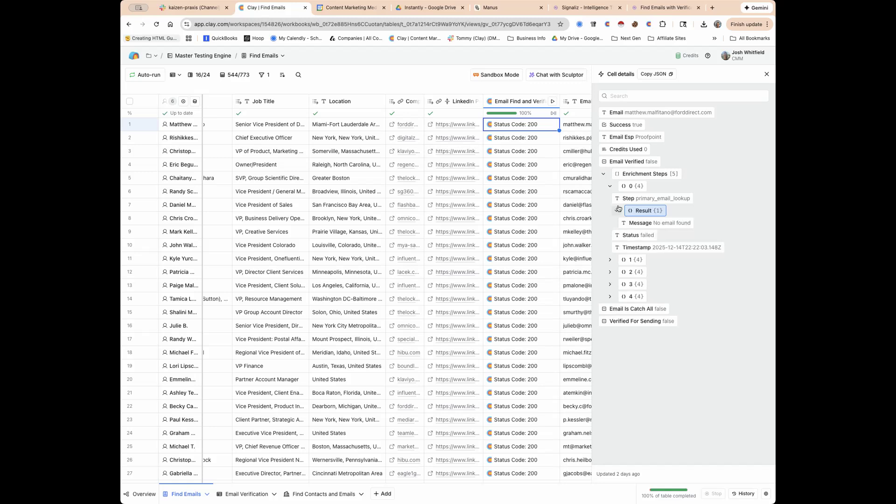
click(617, 210)
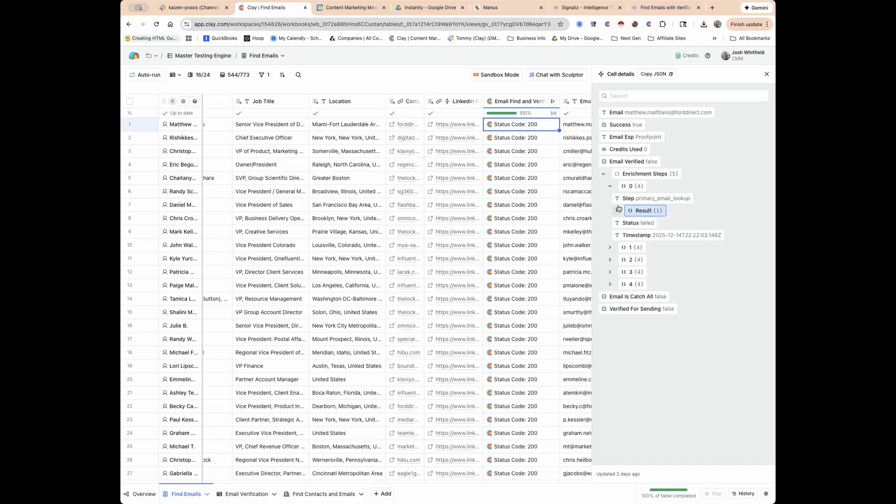
Step: Expand enrichment steps 1 and 2 with their Result entries to read the secondary email lookup and email verification
click(610, 248)
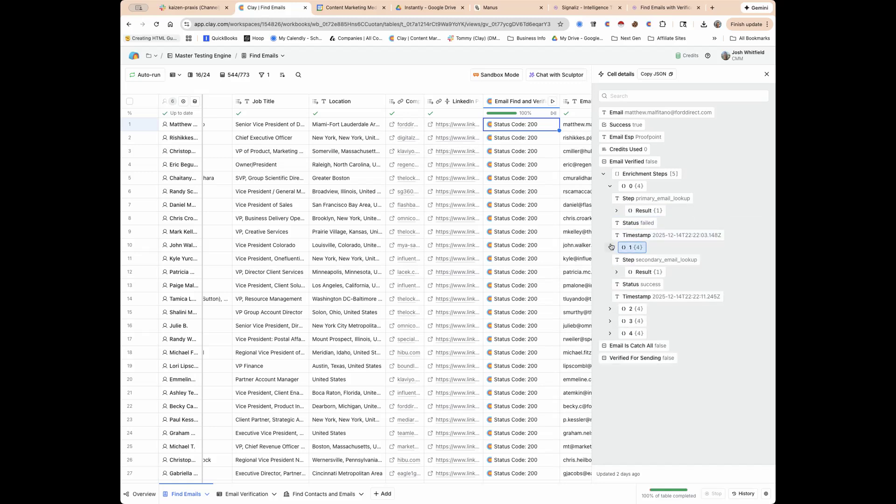
click(616, 271)
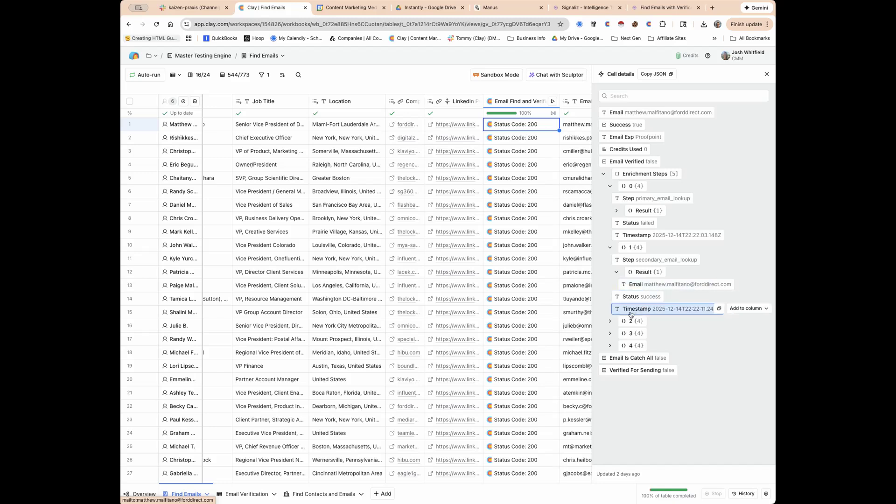
click(610, 321)
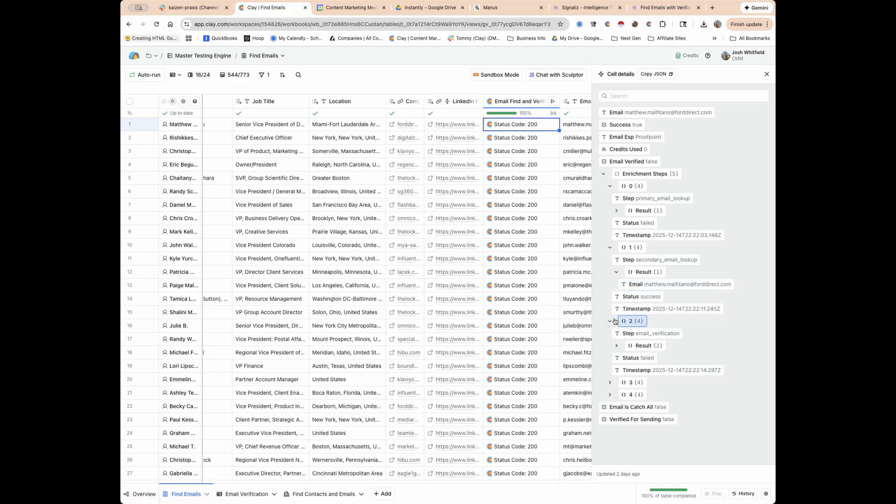
click(625, 344)
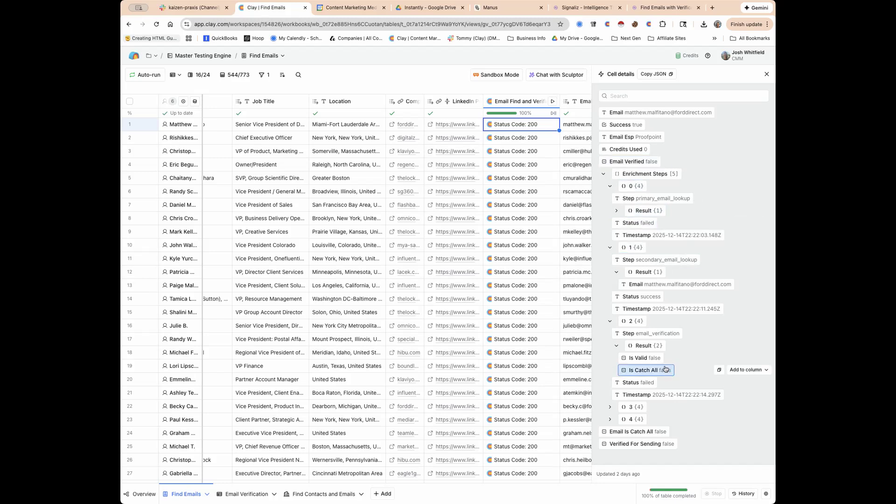
Step: Expand the esp_check step with its Result and the bounceban_verification step to read them, and close the cell details
click(610, 407)
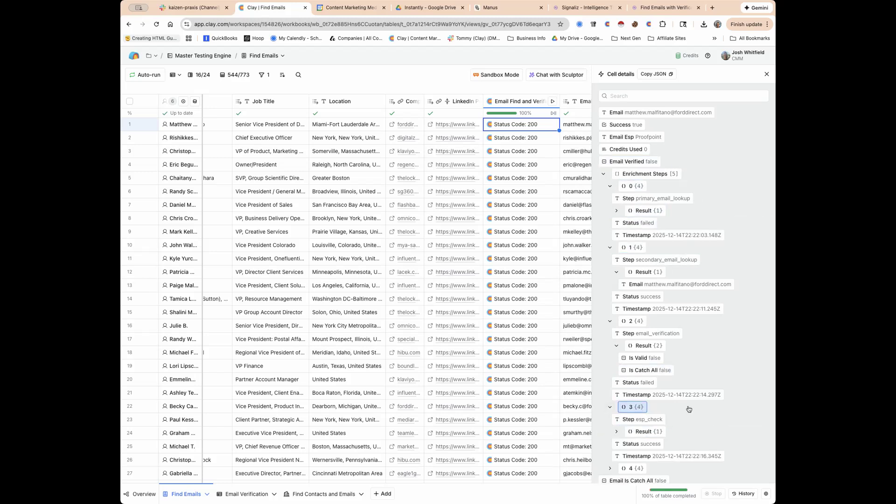
scroll(690, 410, down, 2)
click(659, 410)
scroll(658, 410, down, 1)
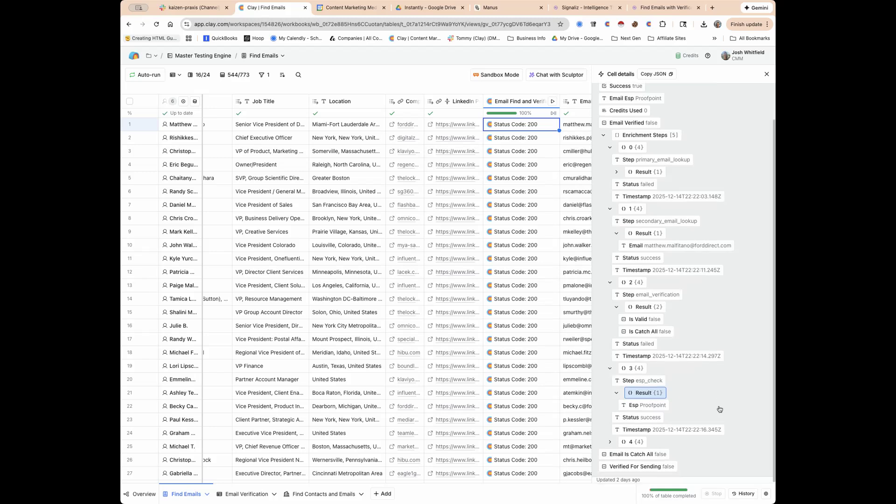
click(630, 441)
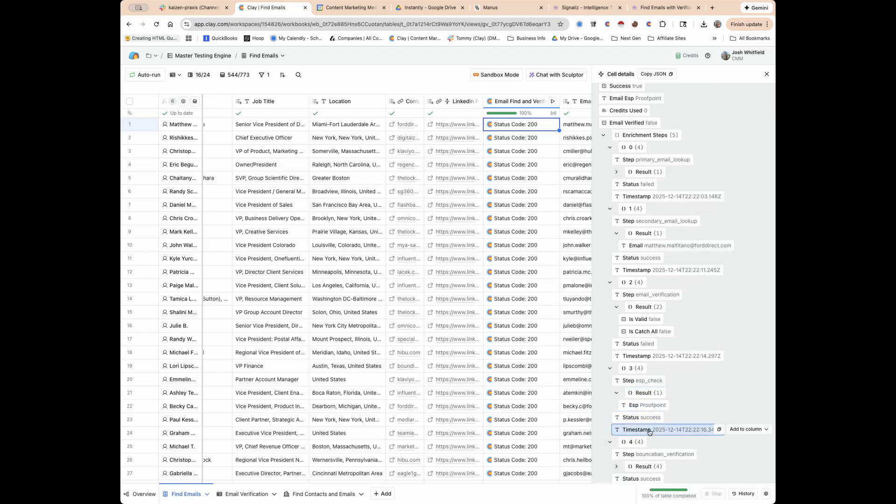
scroll(706, 417, down, 3)
scroll(705, 418, down, 1)
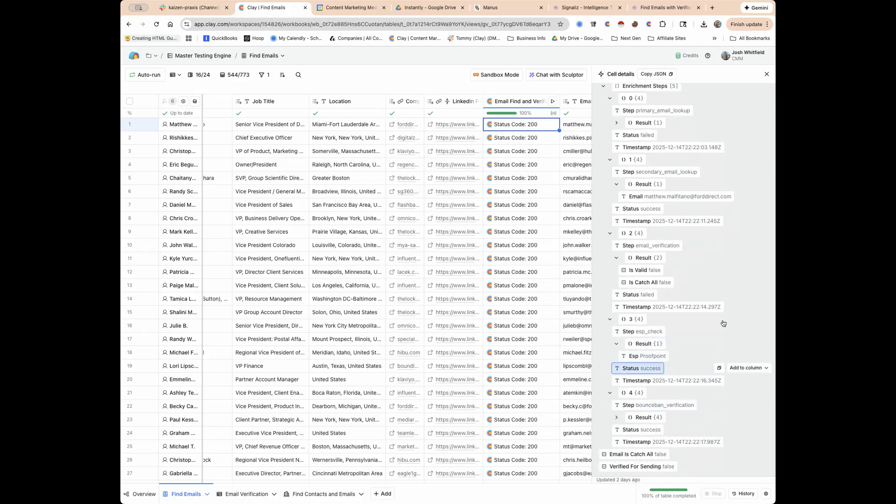
mouse_move(724, 293)
click(767, 73)
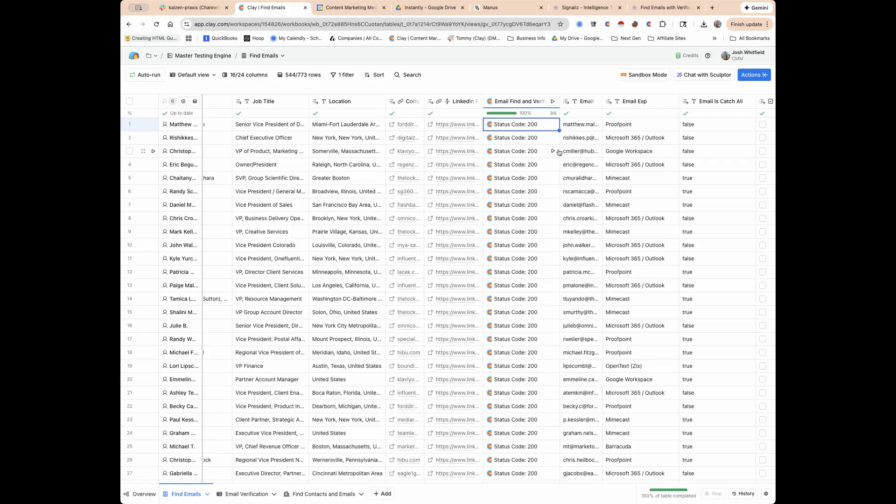
Step: View the Find Emails table's input columns and its email output columns through Message
scroll(559, 152, left, 5)
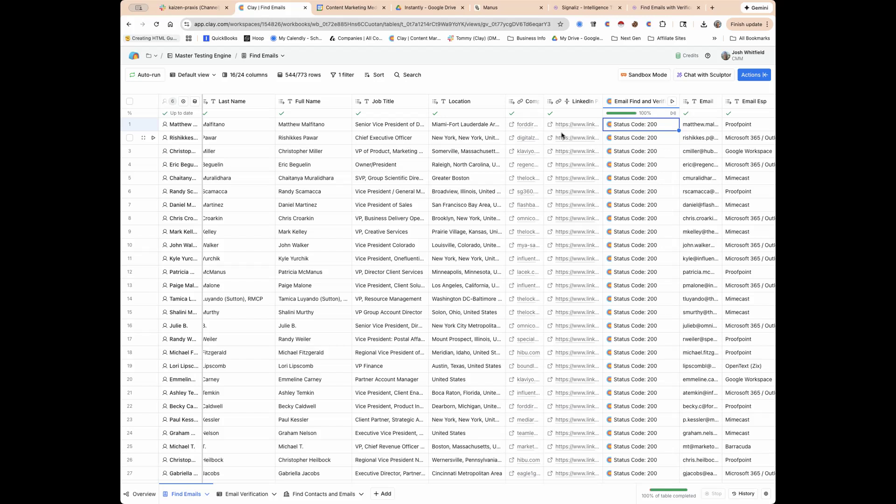
scroll(561, 136, right, 10)
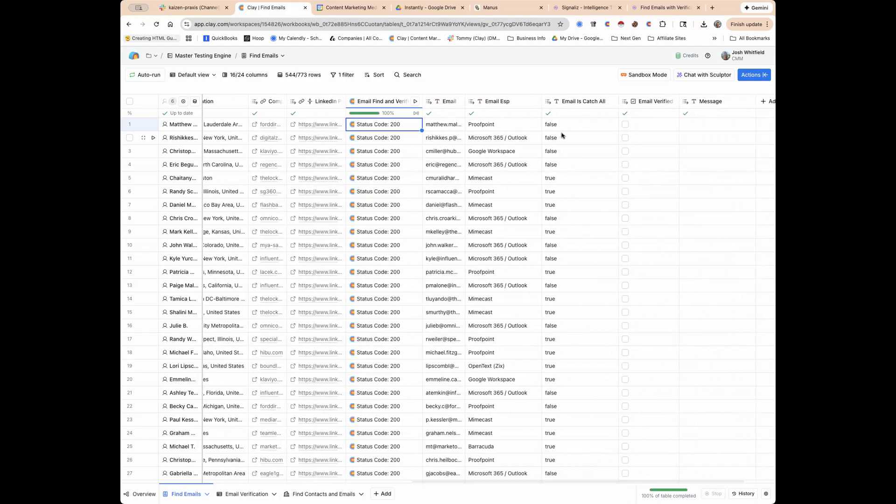
scroll(561, 135, left, 5)
scroll(562, 136, left, 8)
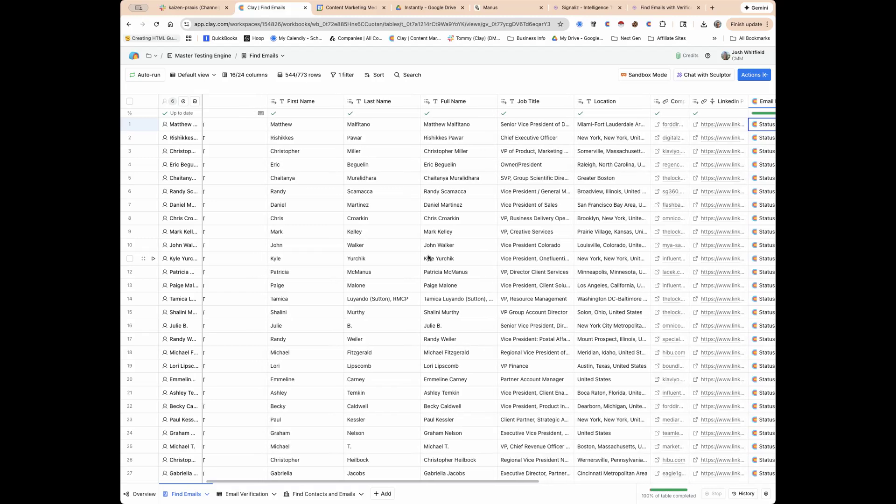
Step: Filter the Email Verification table to rows where Email Selection is not empty
click(245, 493)
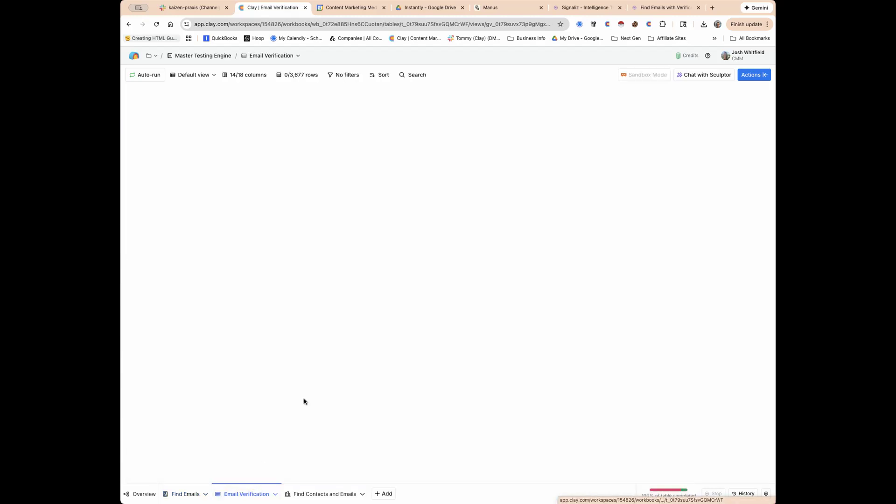
scroll(501, 216, right, 4)
scroll(502, 216, right, 6)
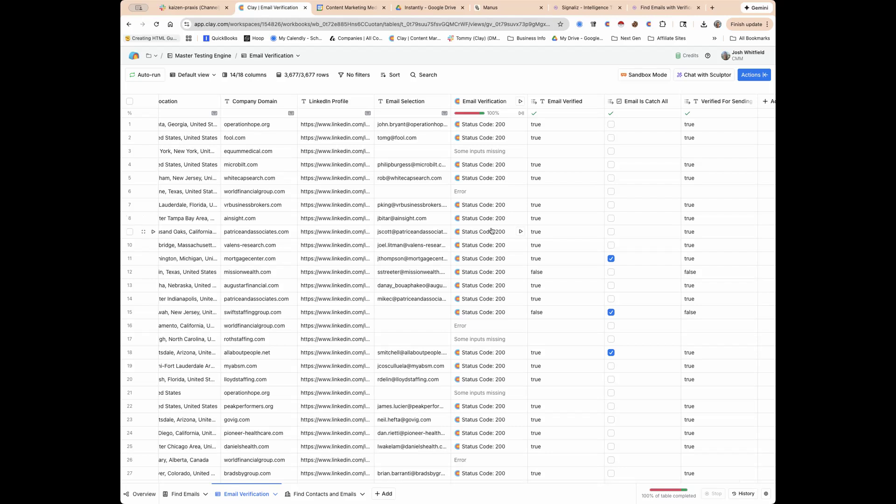
click(413, 106)
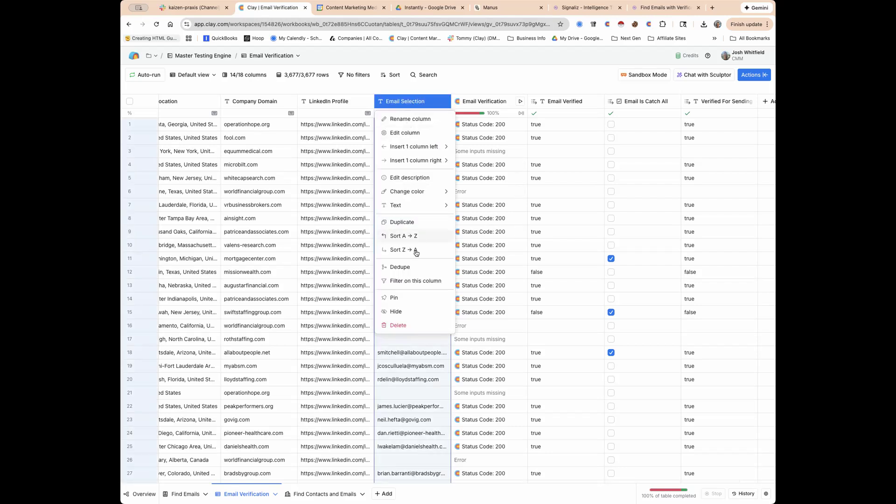
click(404, 287)
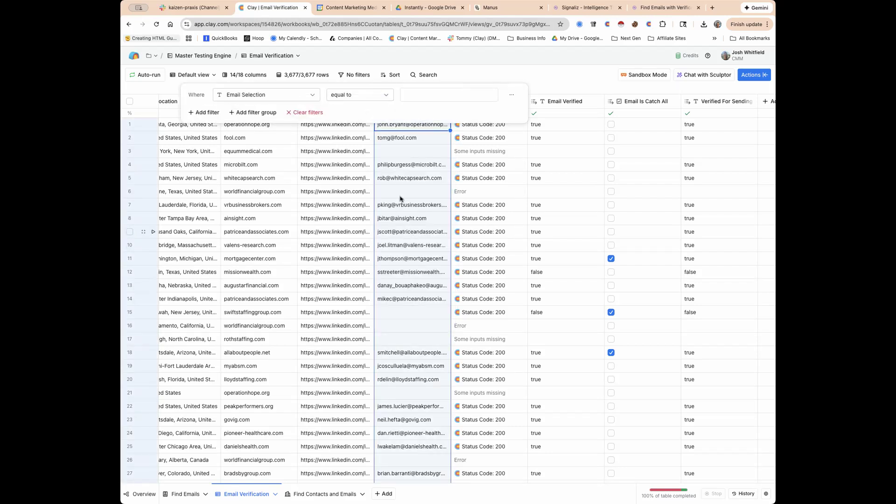
click(354, 96)
click(369, 195)
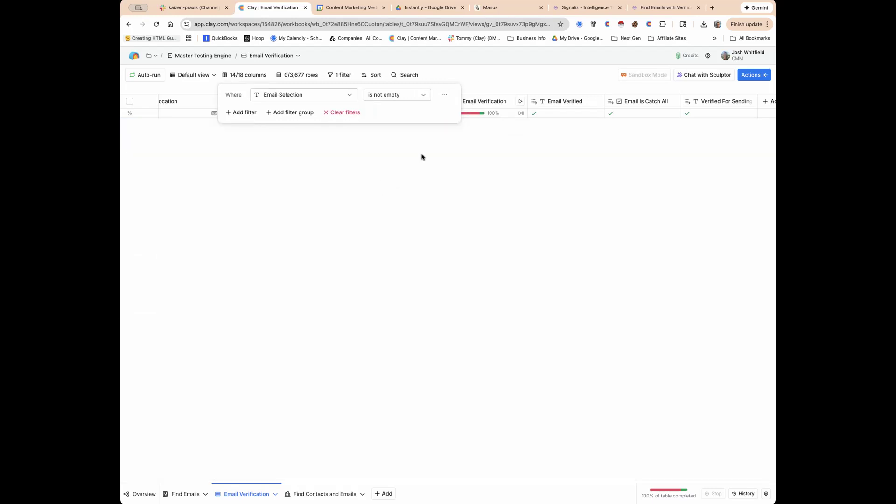
click(511, 83)
Step: Read the first row's Email Verification result, including Email Verified and Verified For Sending, and close the cell details
click(492, 127)
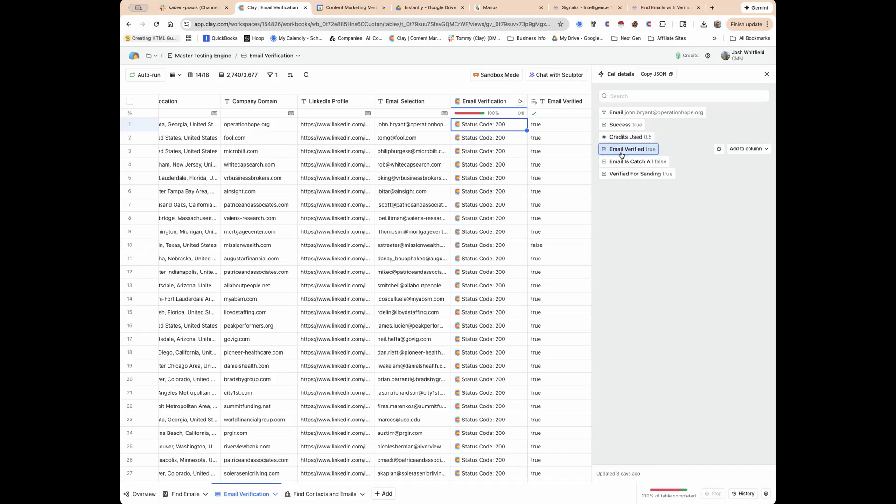
click(766, 73)
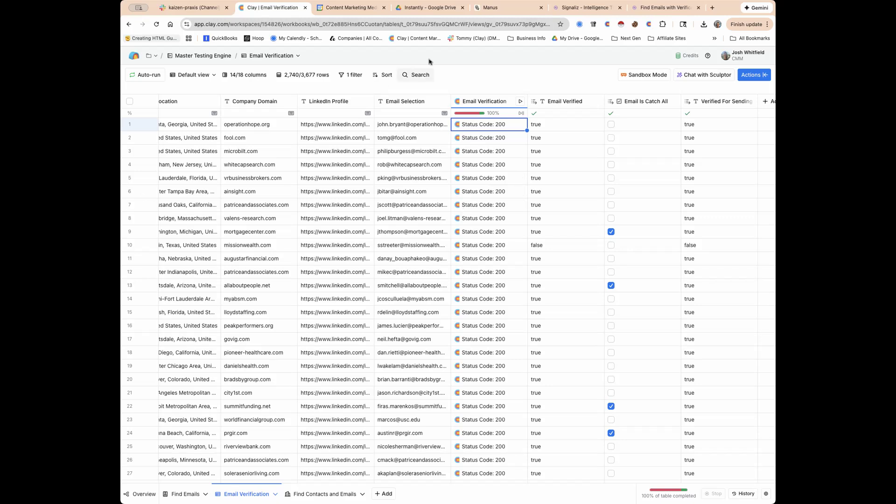
Step: Switch to the Signaliz dashboard and open its Help Center
click(572, 7)
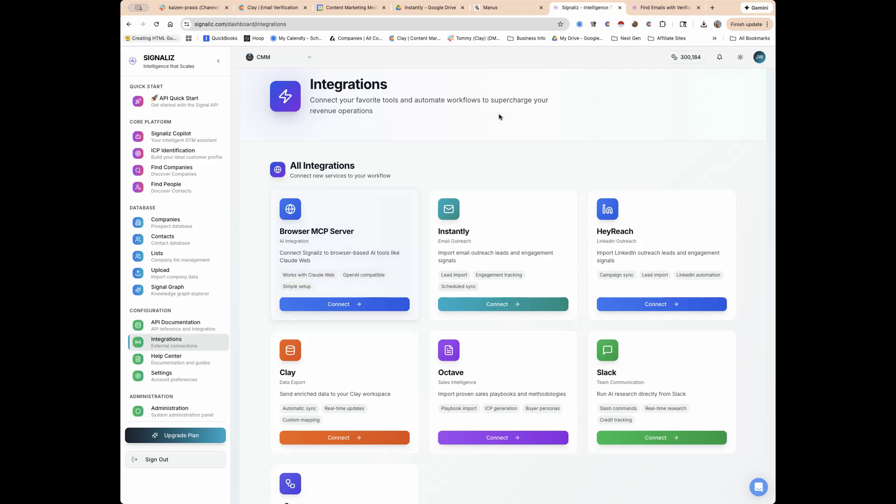
click(217, 358)
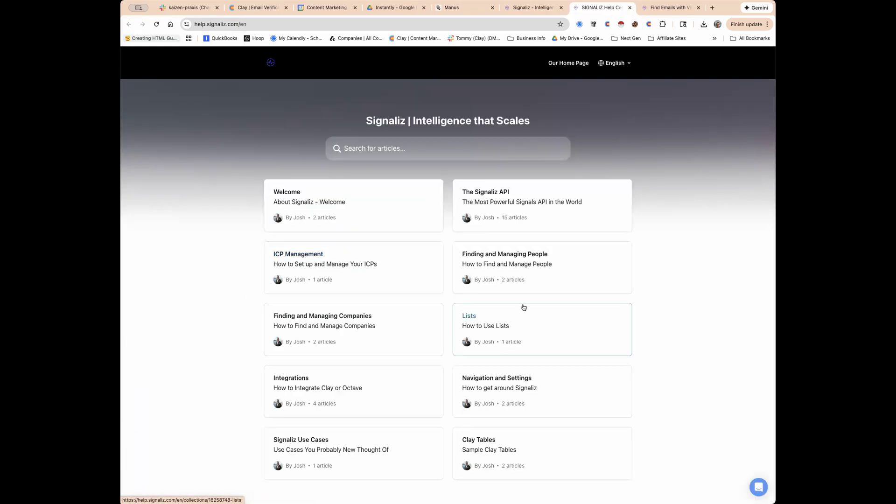
Step: Open the Company Signal Enrichment API article from The Signaliz API collection
click(491, 214)
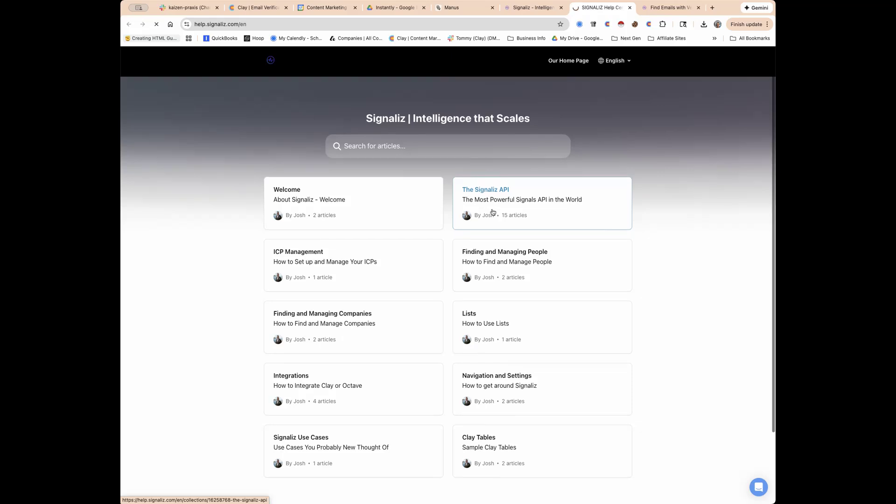
scroll(472, 304, down, 2)
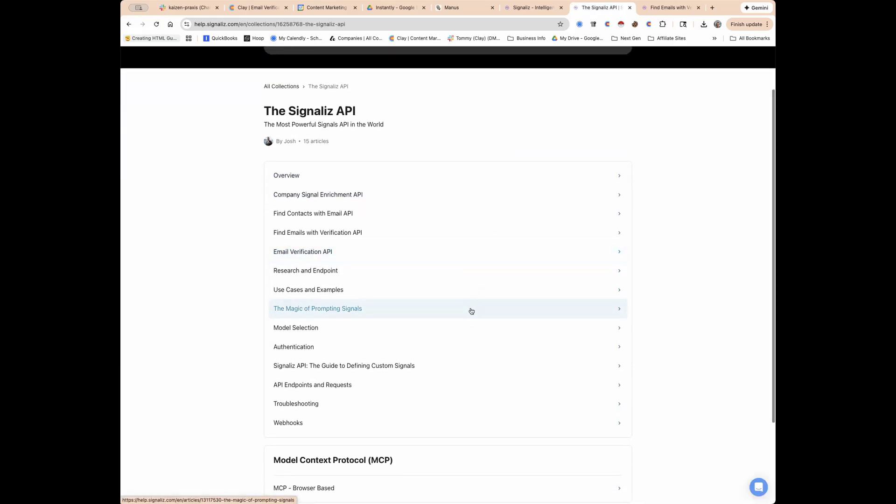
click(379, 205)
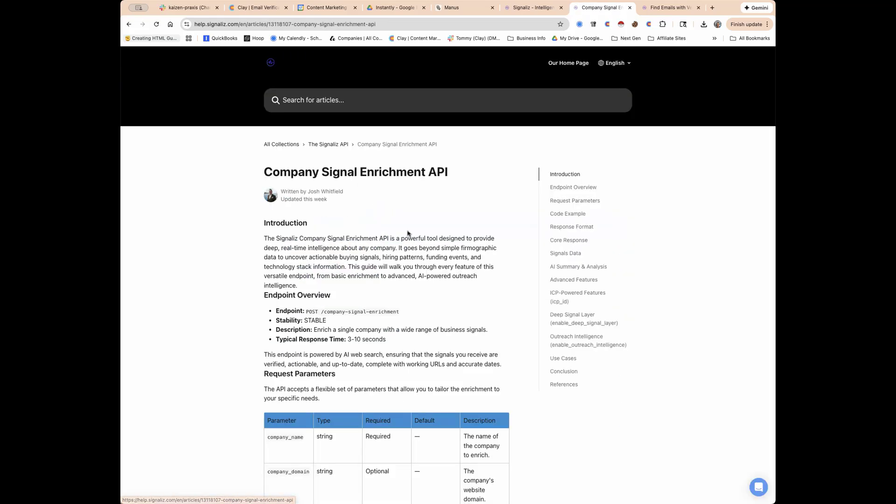
Step: Skim the Company Signal Enrichment API article, including its request parameters, and return to the Help Center home page
scroll(452, 277, down, 8)
scroll(451, 277, down, 5)
scroll(468, 283, up, 12)
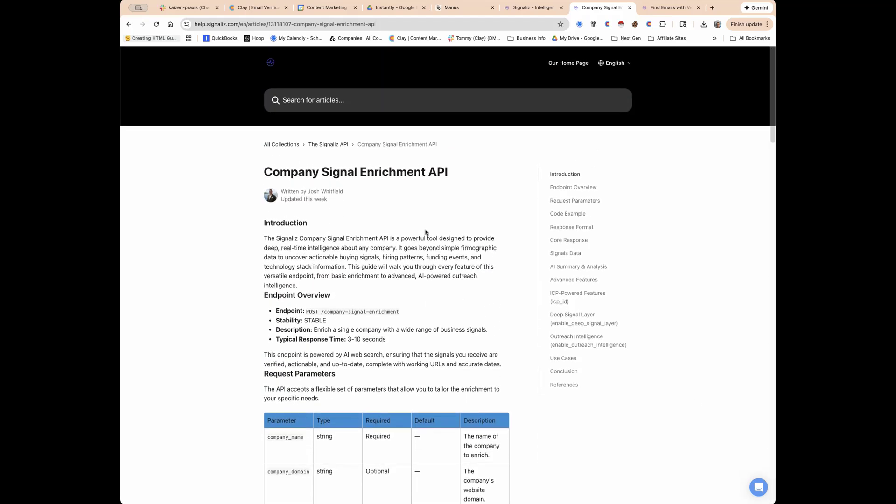
click(129, 24)
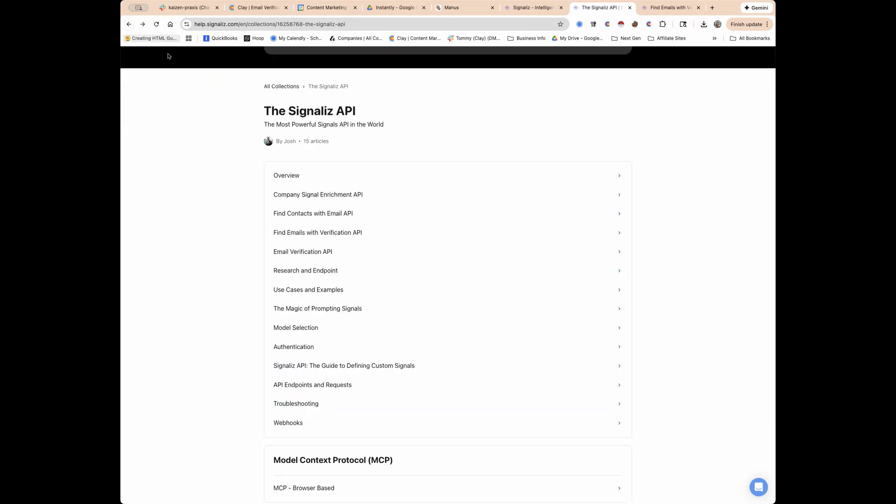
click(129, 24)
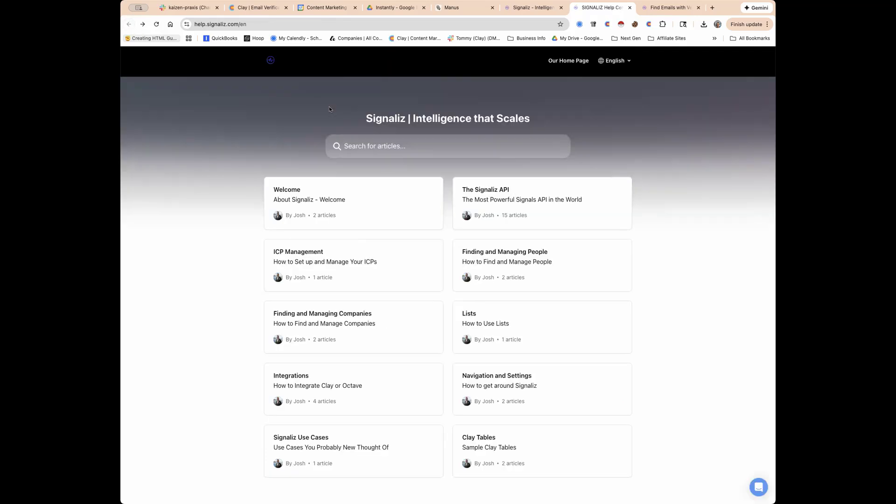